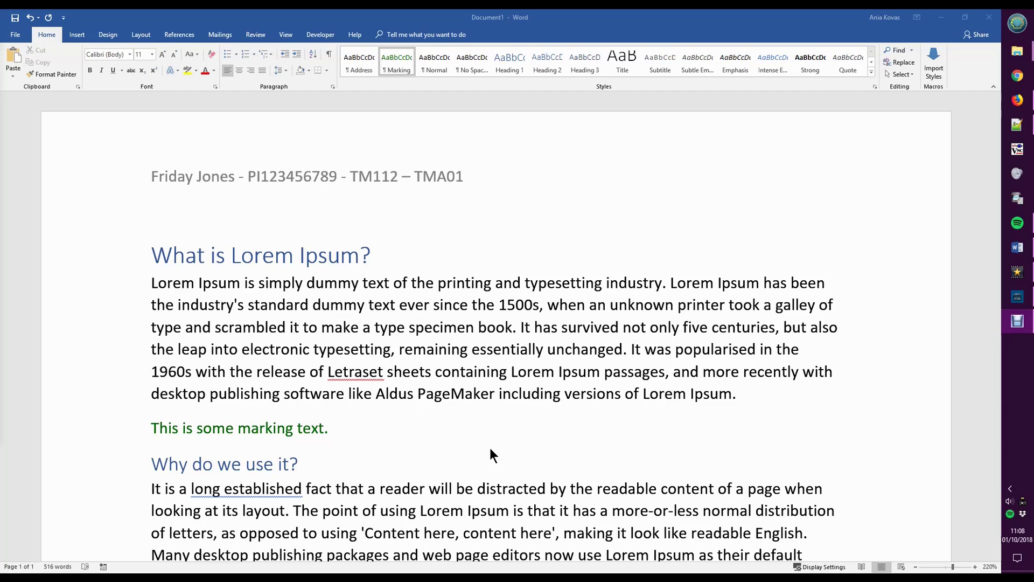
# - Show the formatting marks and split the paragraph under "Why do we use it?" into two after "readable English."
pyautogui.scroll(-7, 494, 447)
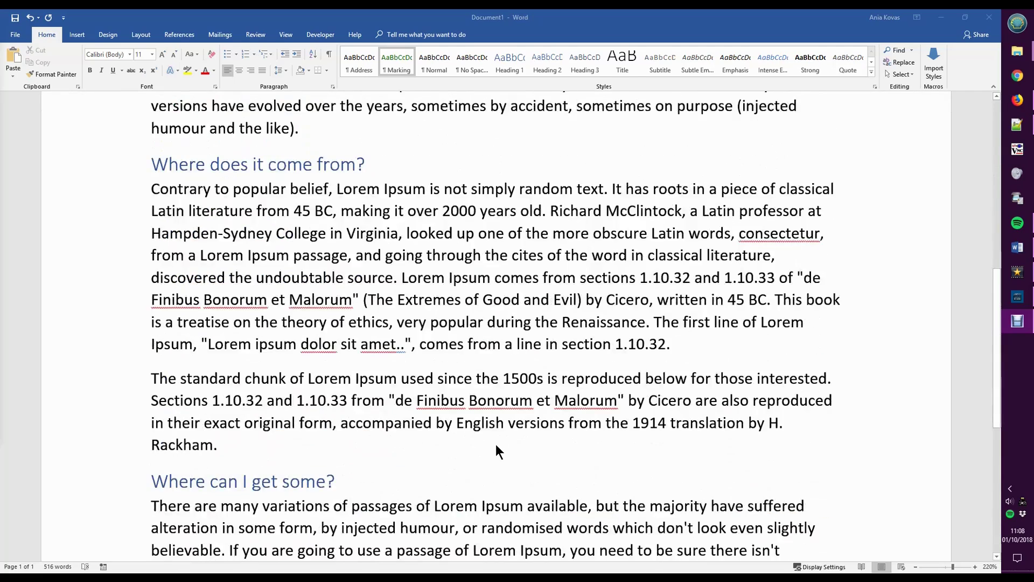
pyautogui.scroll(3, 496, 450)
pyautogui.scroll(4, 496, 451)
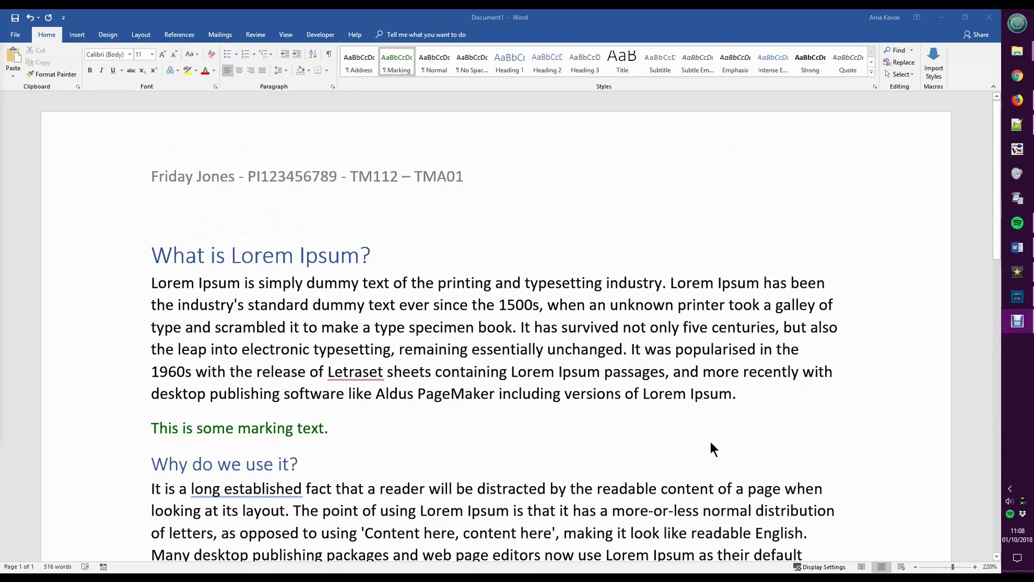
pyautogui.scroll(-3, 618, 441)
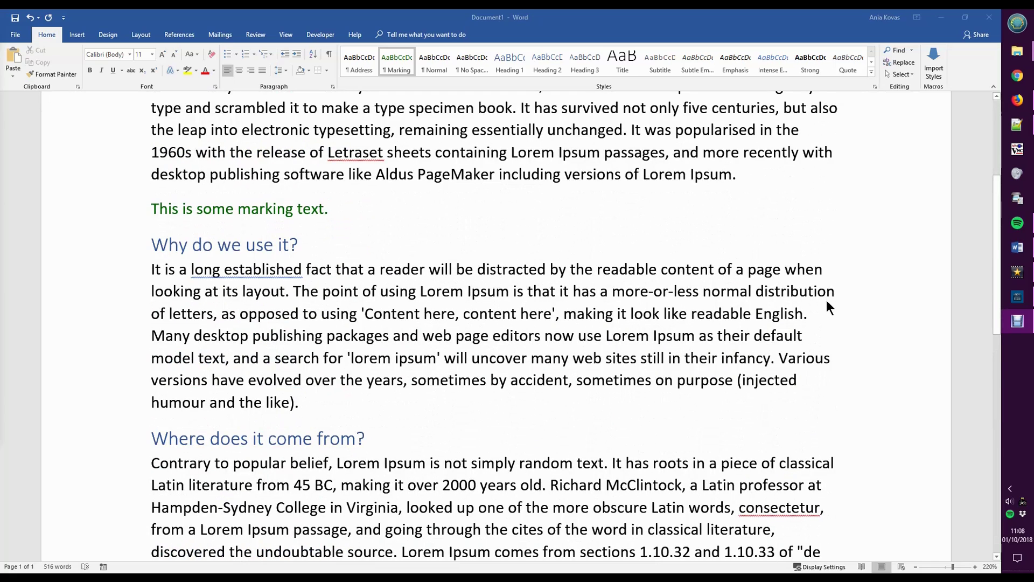
pyautogui.click(813, 316)
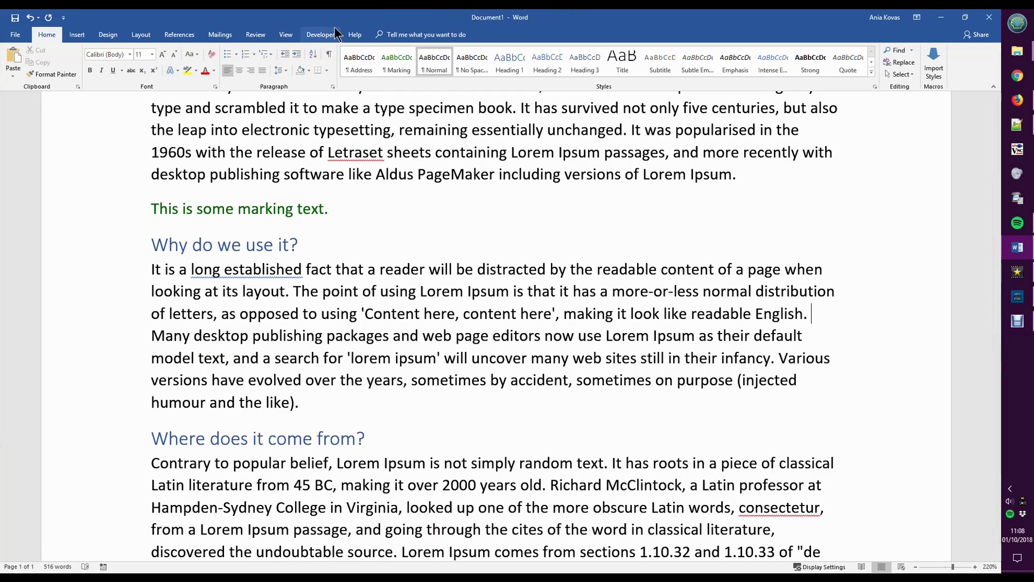
pyautogui.click(329, 54)
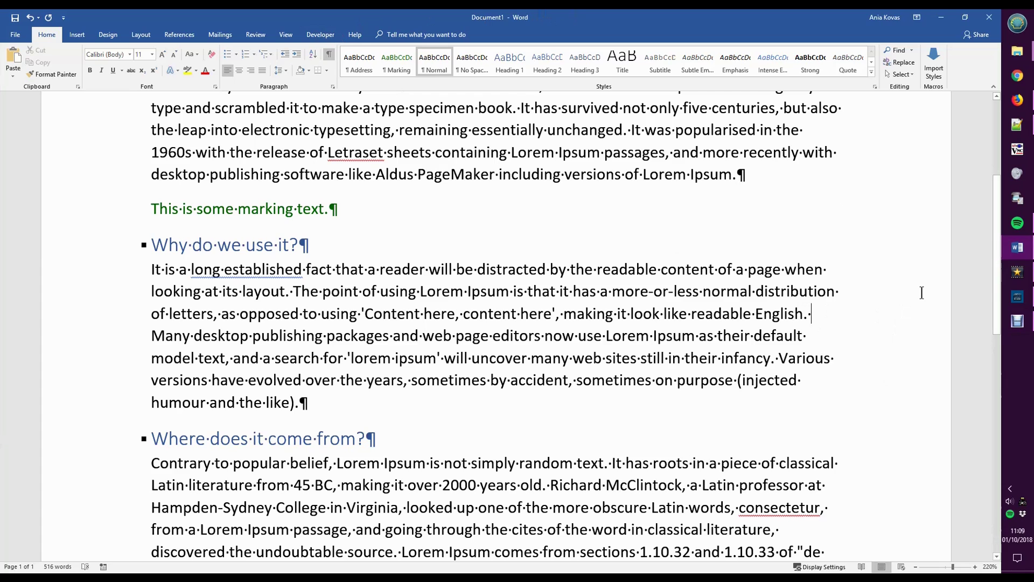
pyautogui.press('BackSpace')
pyautogui.press('Return')
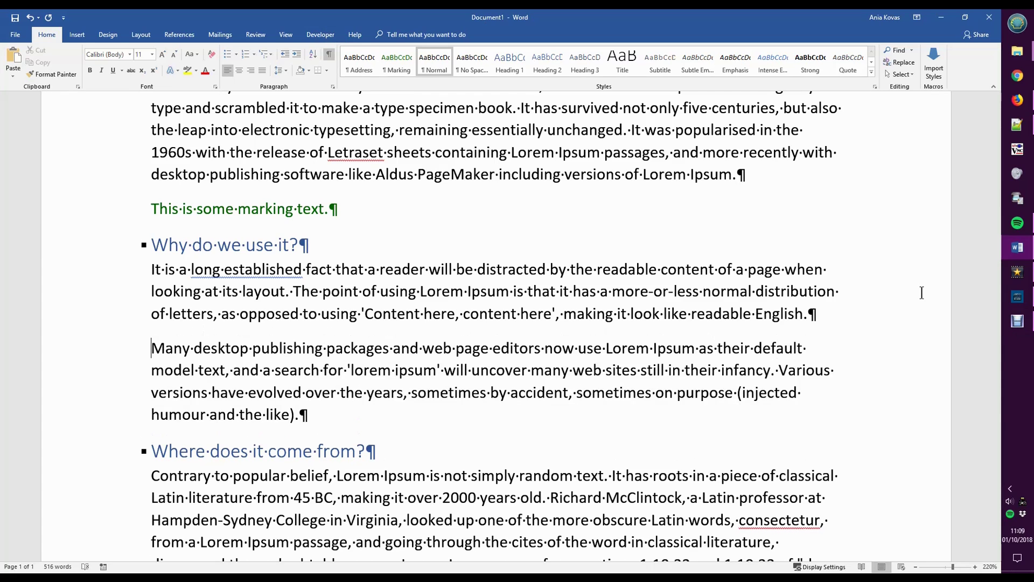
# - Add three manual line breaks after "readable English." and select that whole paragraph including its blank lines
pyautogui.press('Up')
pyautogui.press('Up')
pyautogui.press('Down')
pyautogui.press('Up')
pyautogui.press('End')
pyautogui.hotkey('shift', 'Return')
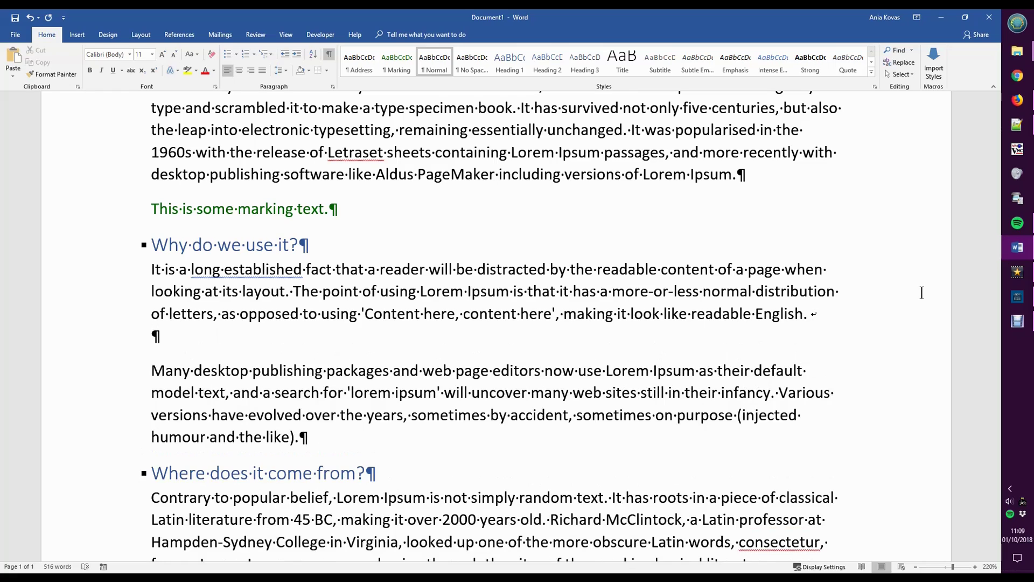
pyautogui.click(814, 314)
pyautogui.hotkey('shift', 'Return')
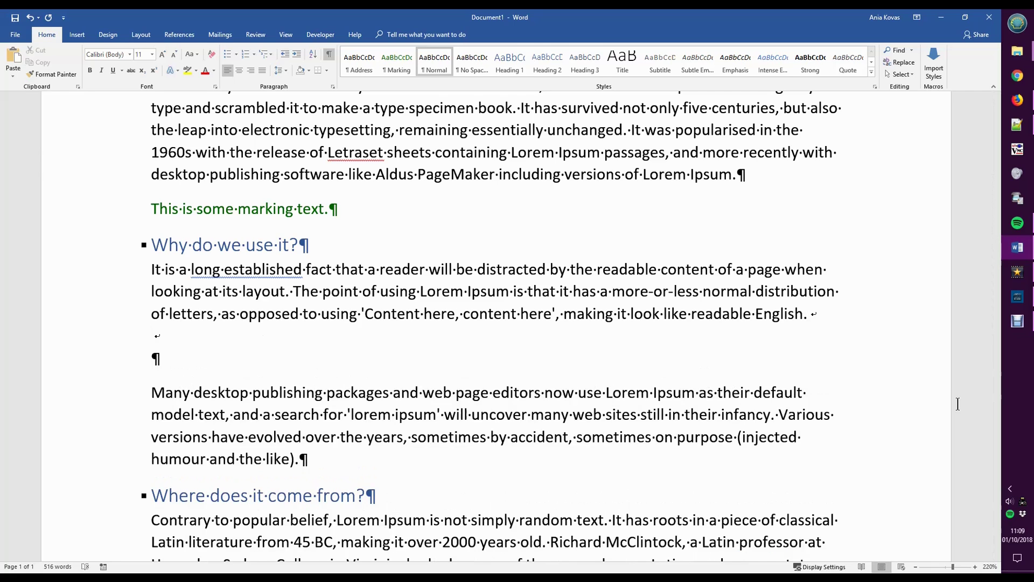
pyautogui.hotkey('shift', 'Return')
pyautogui.press('Down')
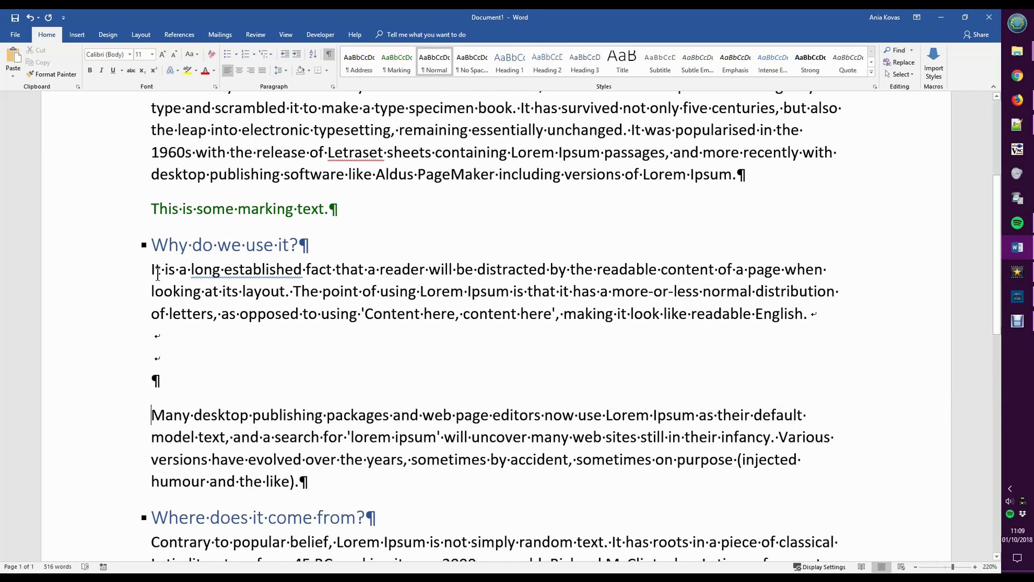
pyautogui.moveTo(150, 270); pyautogui.dragTo(210, 372)
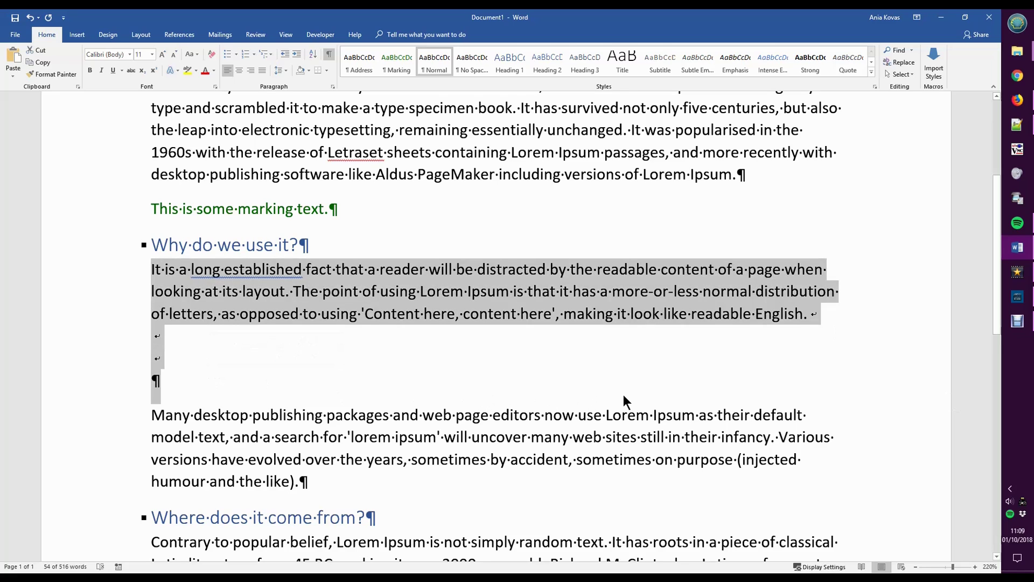
# - Write "This meant to be some marking text." on the second blank line and try to style it as Marking
pyautogui.click(812, 314)
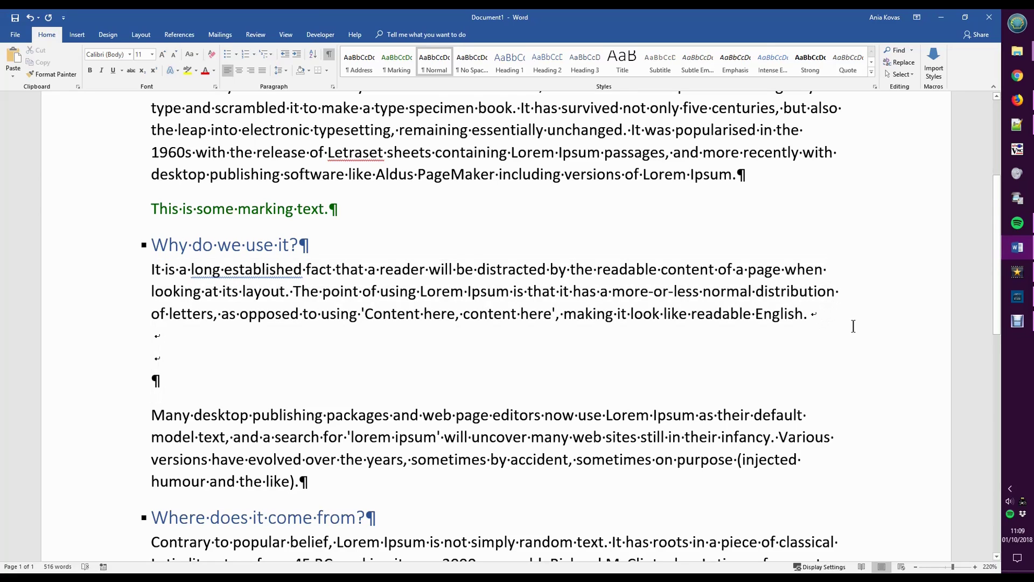
pyautogui.press('Right')
pyautogui.press('Right')
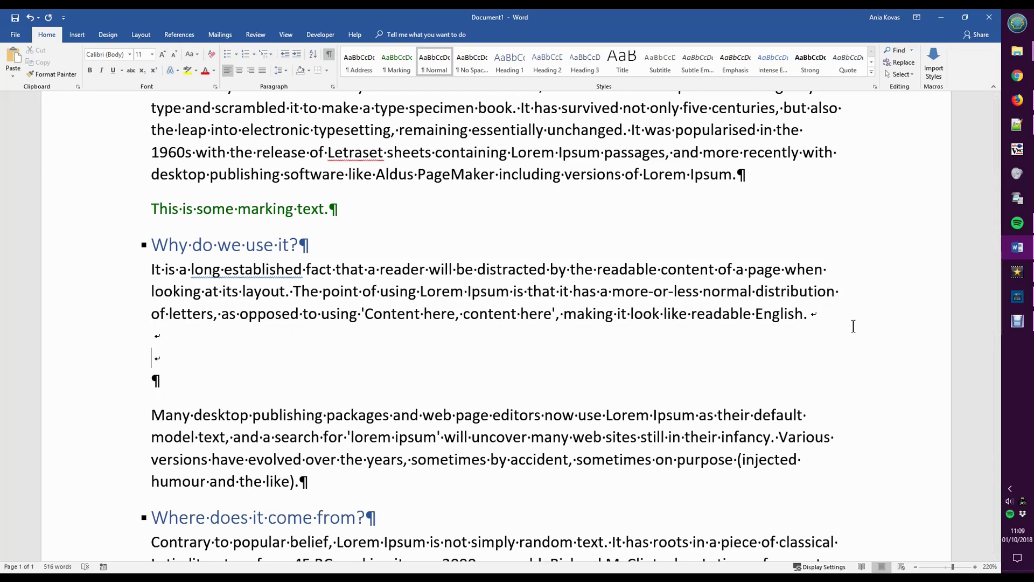
pyautogui.write('Th')
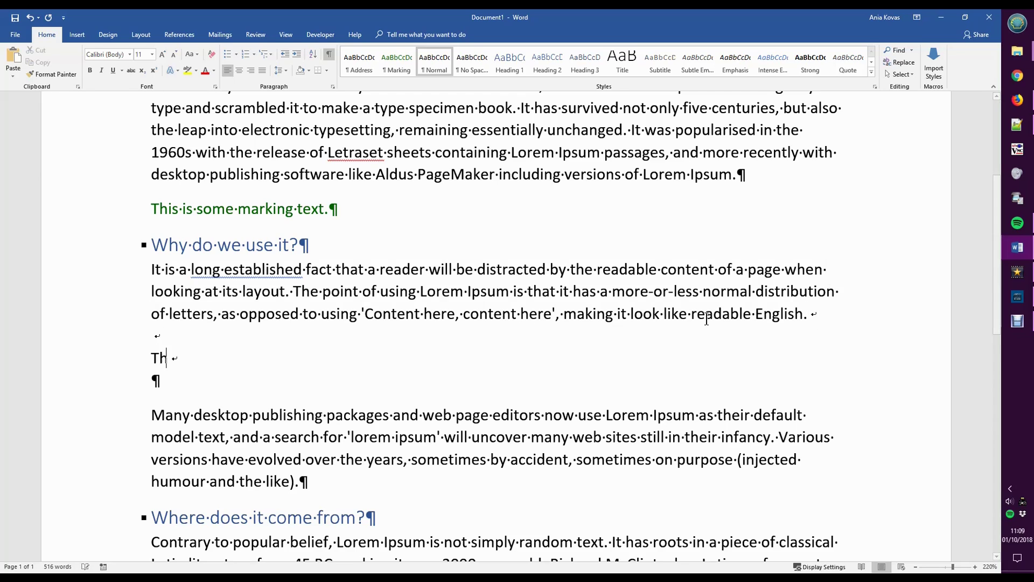
pyautogui.write('is meant to')
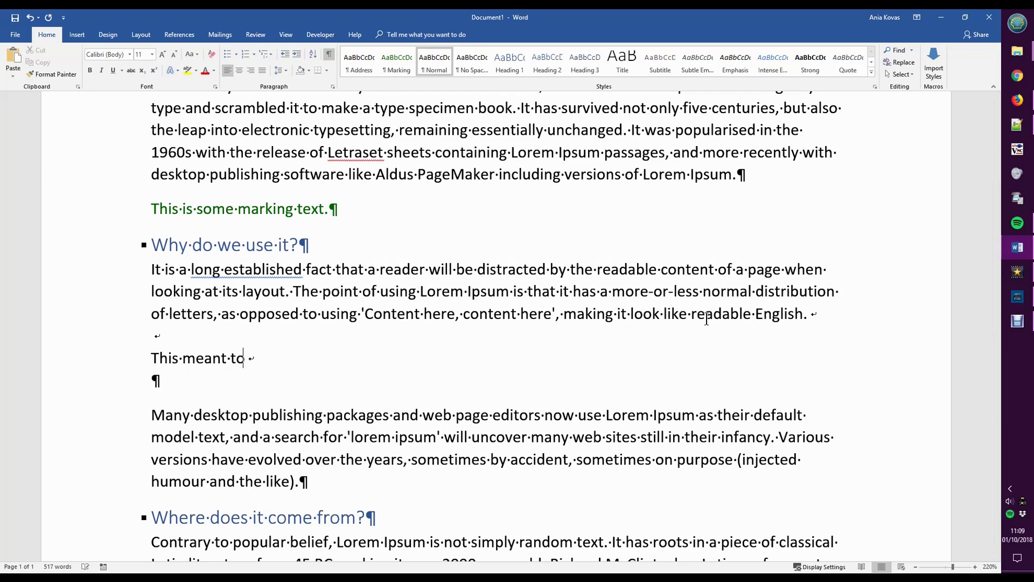
pyautogui.write(' be some marking')
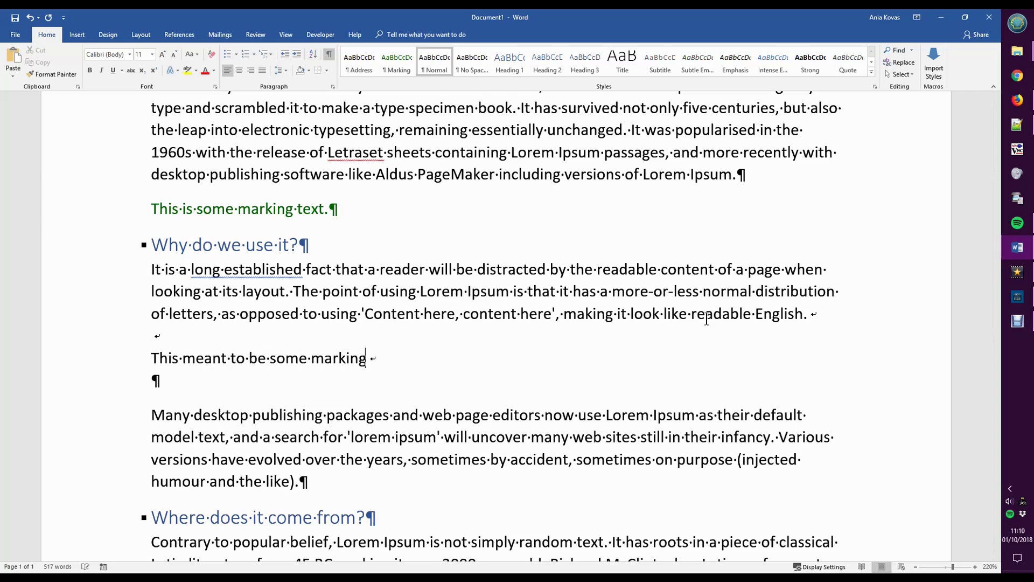
pyautogui.write(' text.')
pyautogui.click(396, 64)
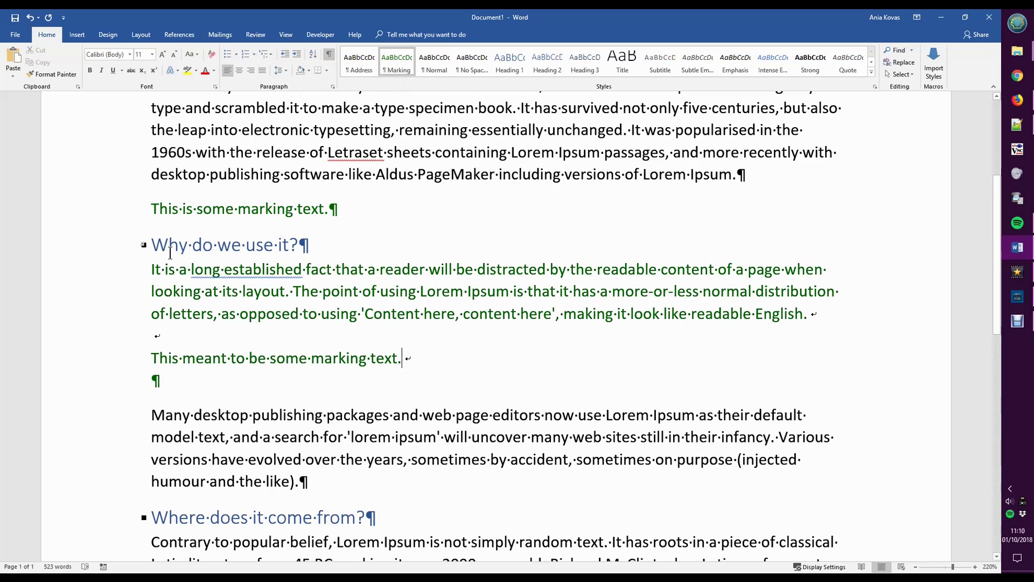
pyautogui.moveTo(153, 271); pyautogui.dragTo(849, 318)
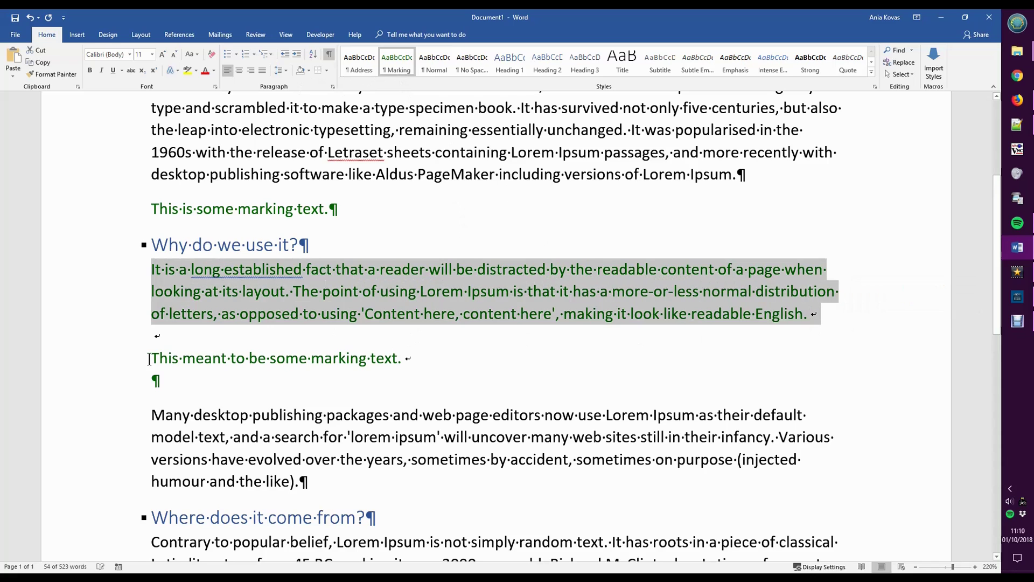
pyautogui.click(123, 360)
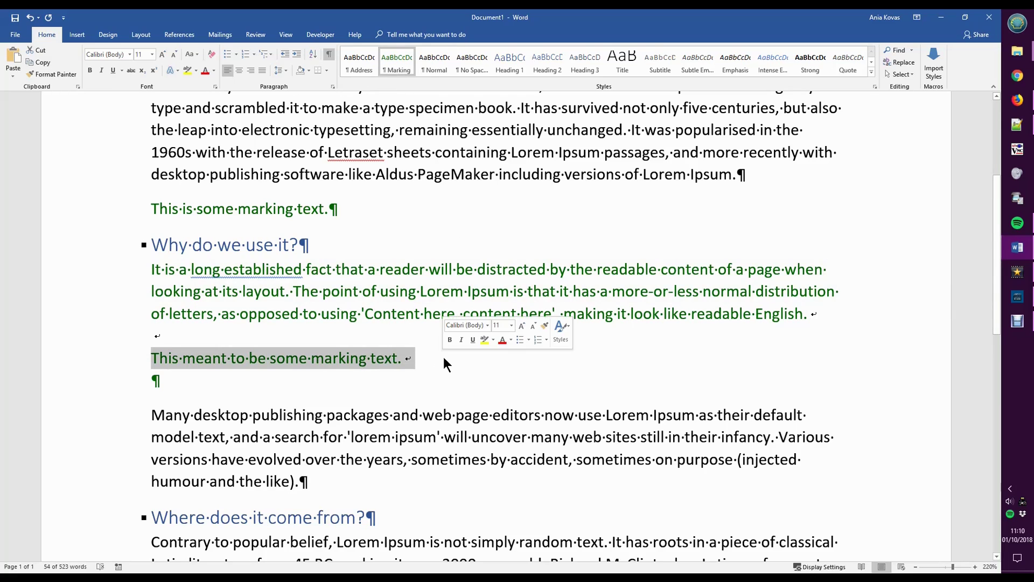
pyautogui.click(506, 360)
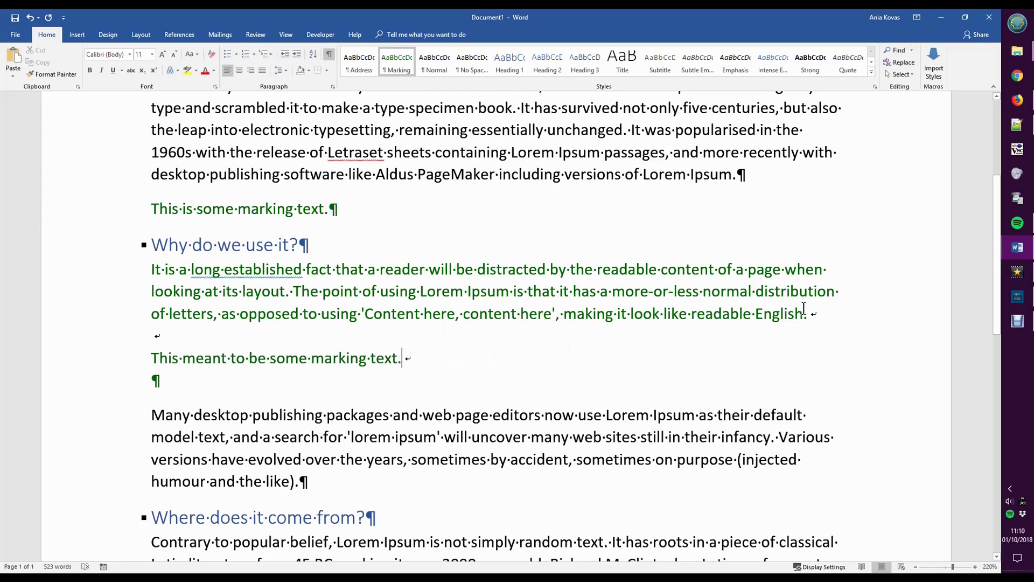
# - Delete the line breaks and the added comment after "readable English." and restore that paragraph to the Normal style
pyautogui.moveTo(808, 315); pyautogui.dragTo(792, 370)
pyautogui.press('Delete')
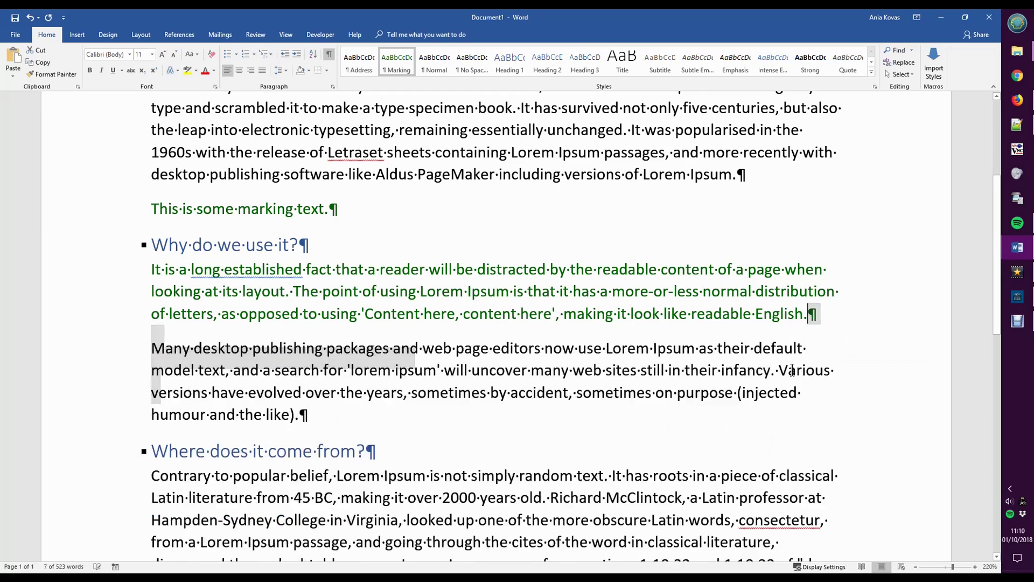
pyautogui.click(434, 58)
# - Insert a new paragraph after "readable English." in the Marking style, reading "This is some marking text."
pyautogui.press('Return')
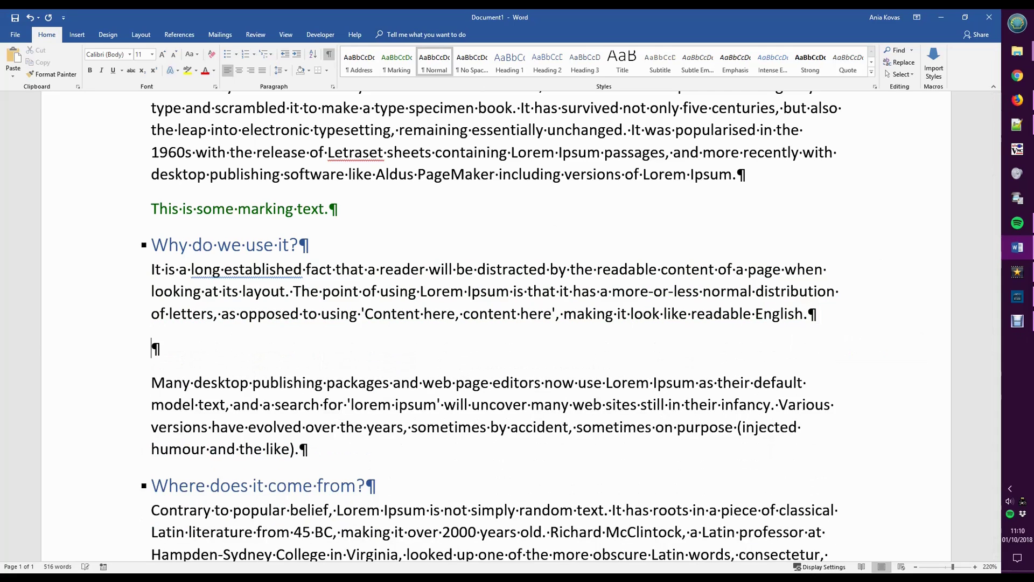
pyautogui.click(389, 66)
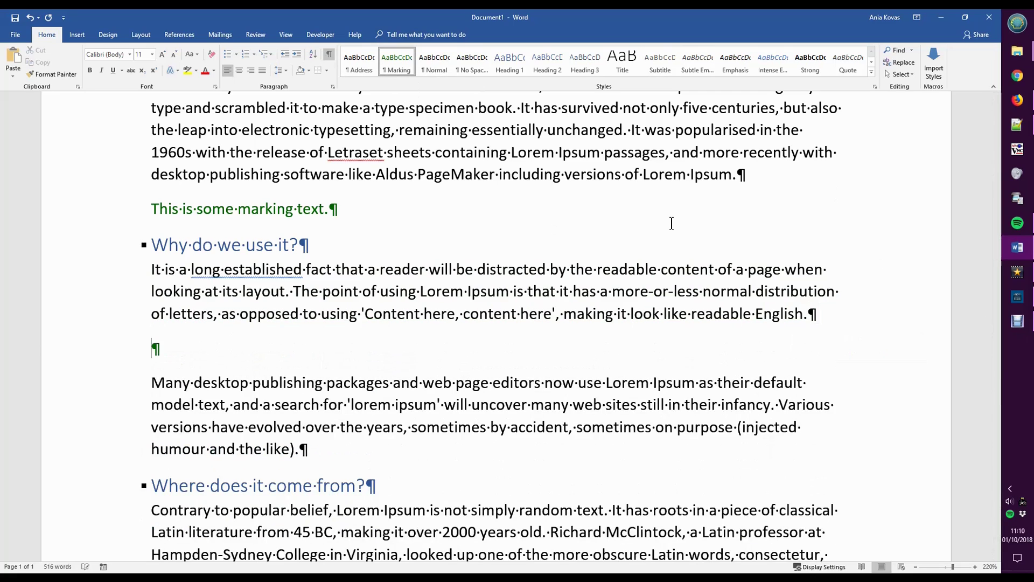
pyautogui.write('This is s')
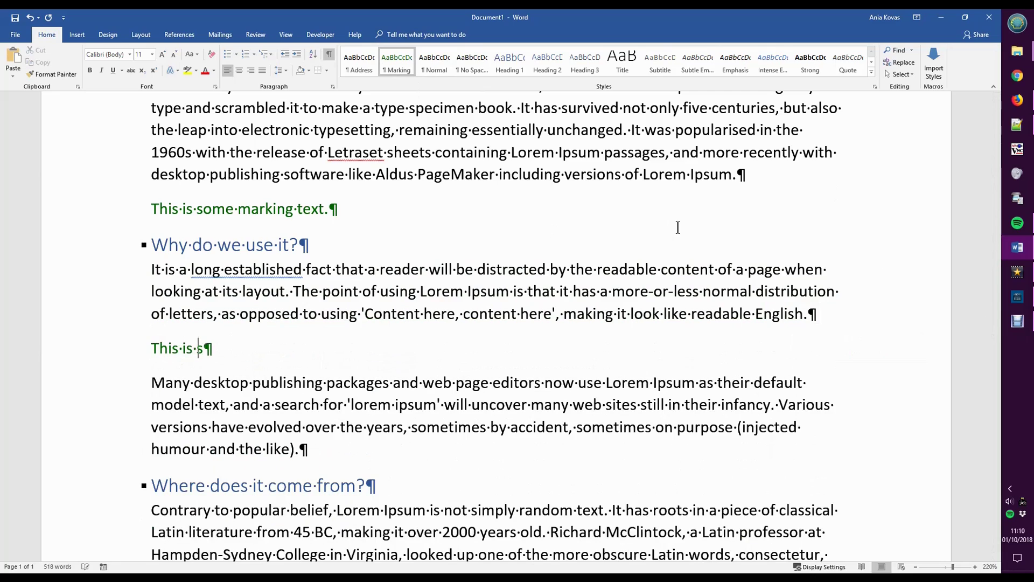
pyautogui.write('ome marking ')
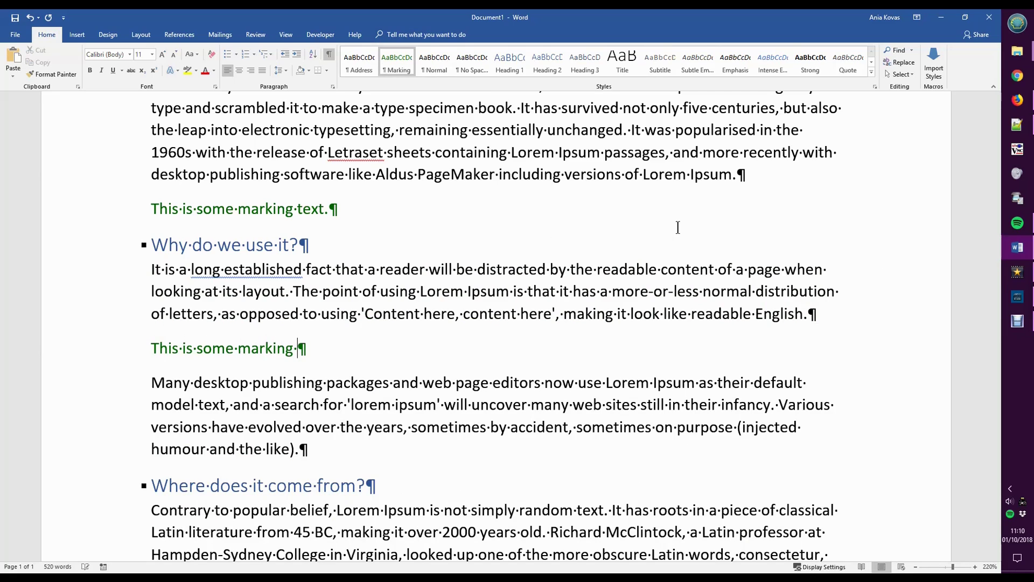
pyautogui.write('text.')
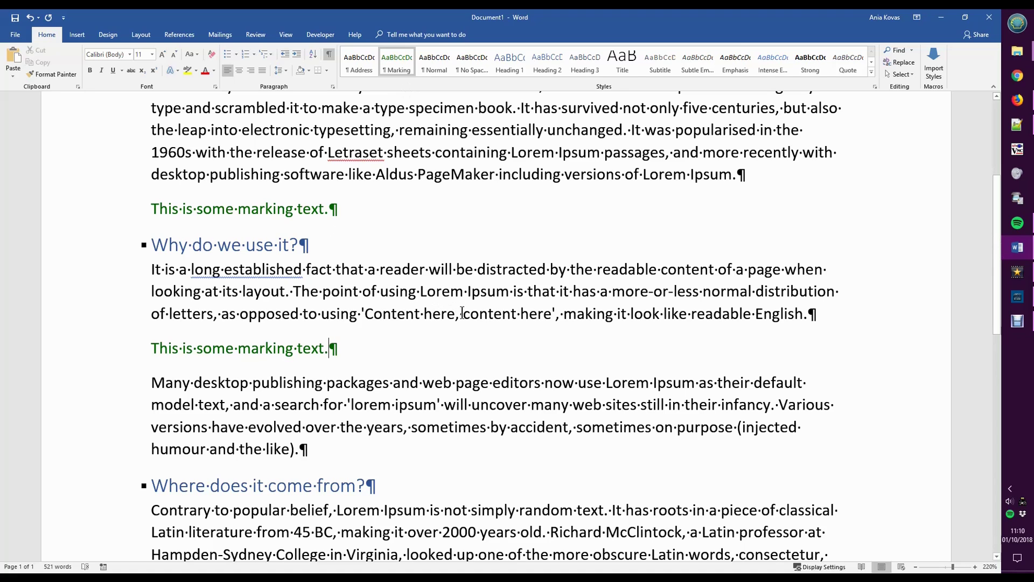
# - Add an empty paragraph after "comes from a line in section 1.10.32." and paste the copied picture into it
pyautogui.scroll(-2, 462, 313)
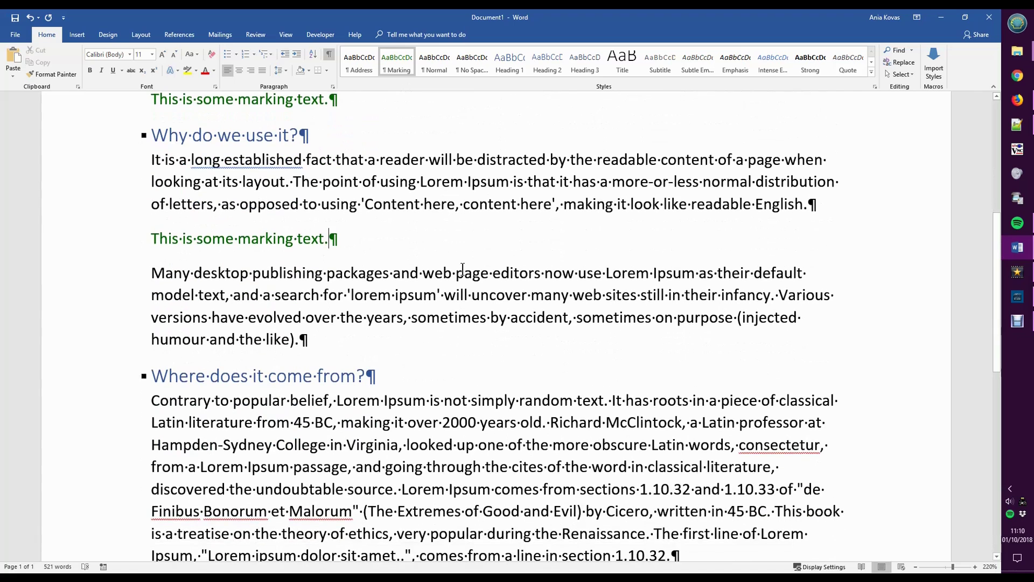
pyautogui.click(808, 205)
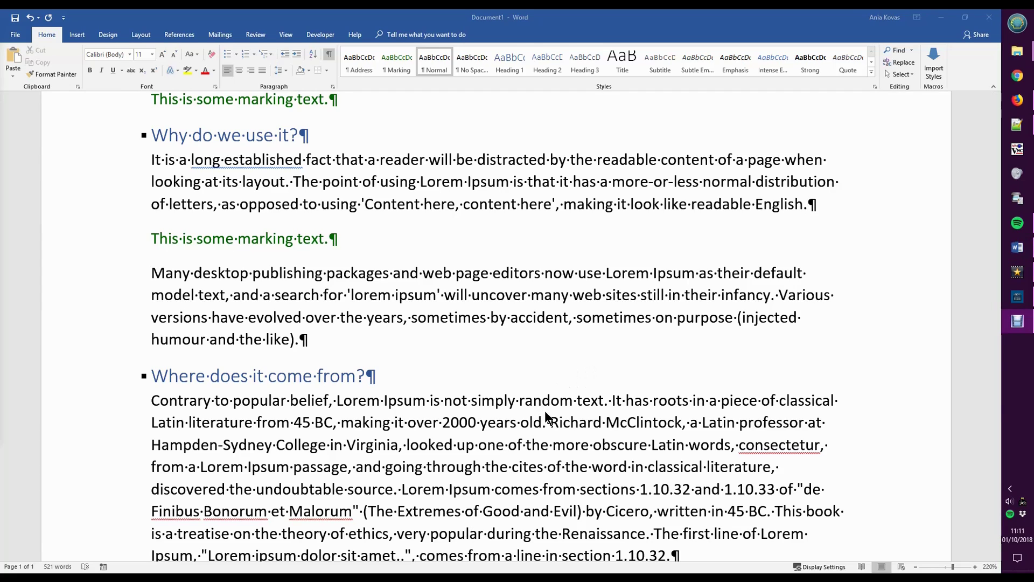
pyautogui.scroll(-3, 539, 387)
pyautogui.click(686, 388)
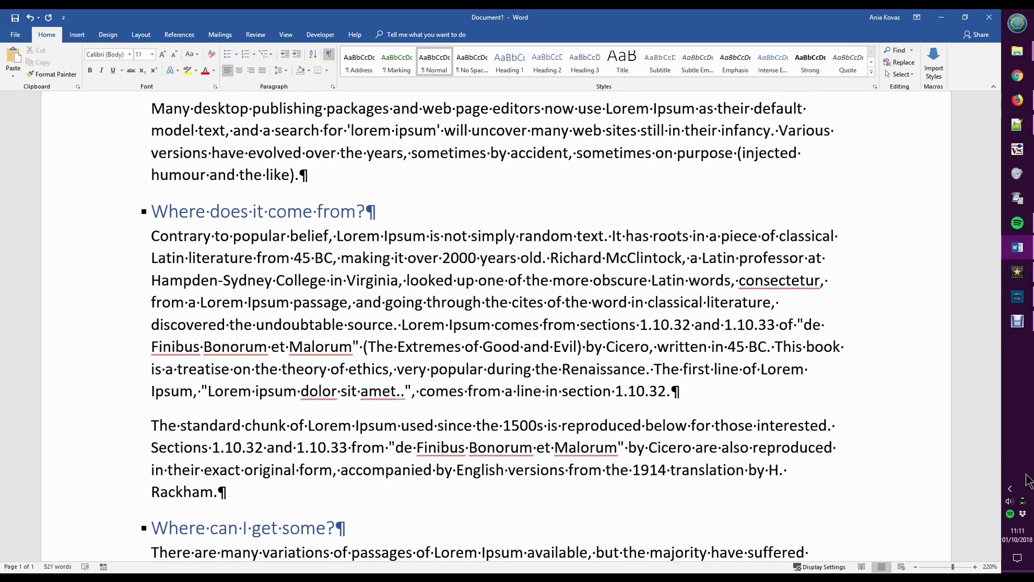
pyautogui.press('Return')
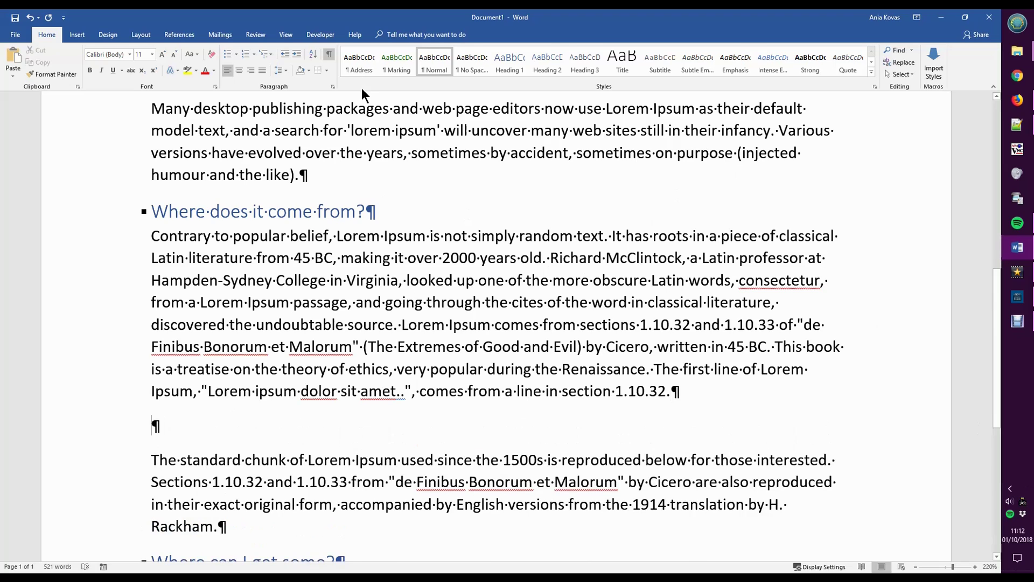
pyautogui.click(326, 52)
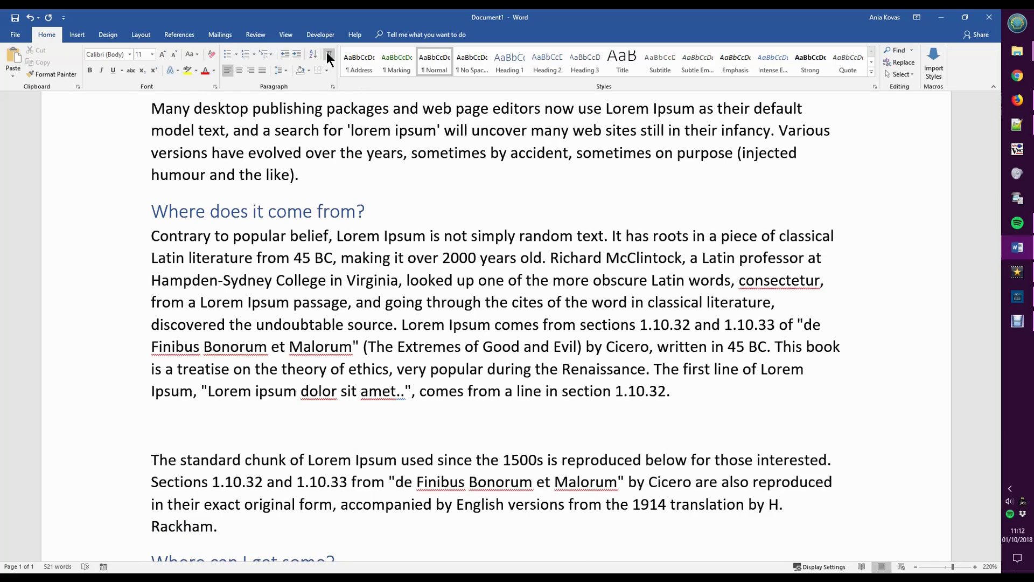
pyautogui.click(327, 52)
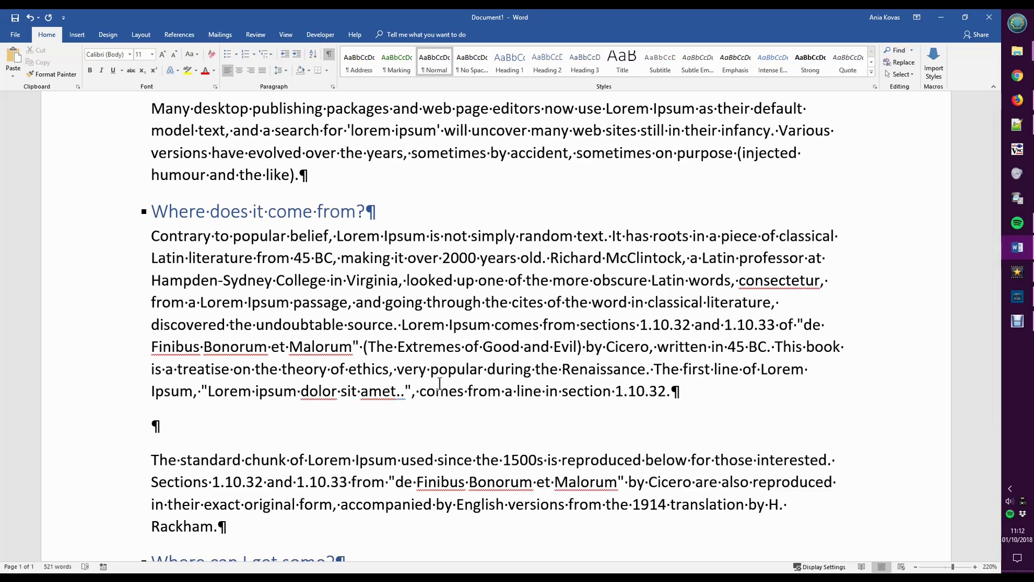
pyautogui.hotkey('ctrl', 'v')
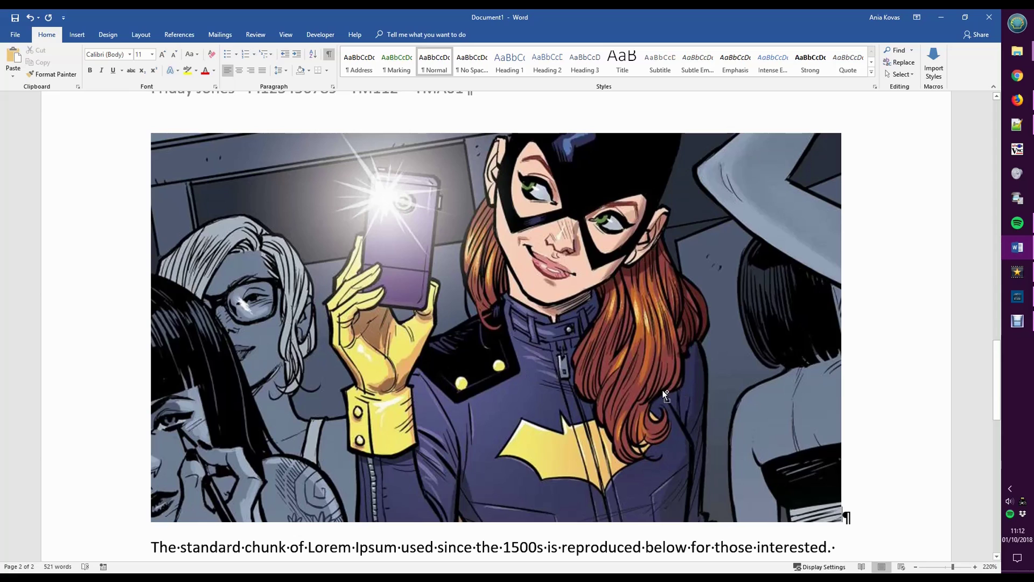
# - Select the pasted picture and examine its text-wrapping layout options, leaving them without a change
pyautogui.click(715, 299)
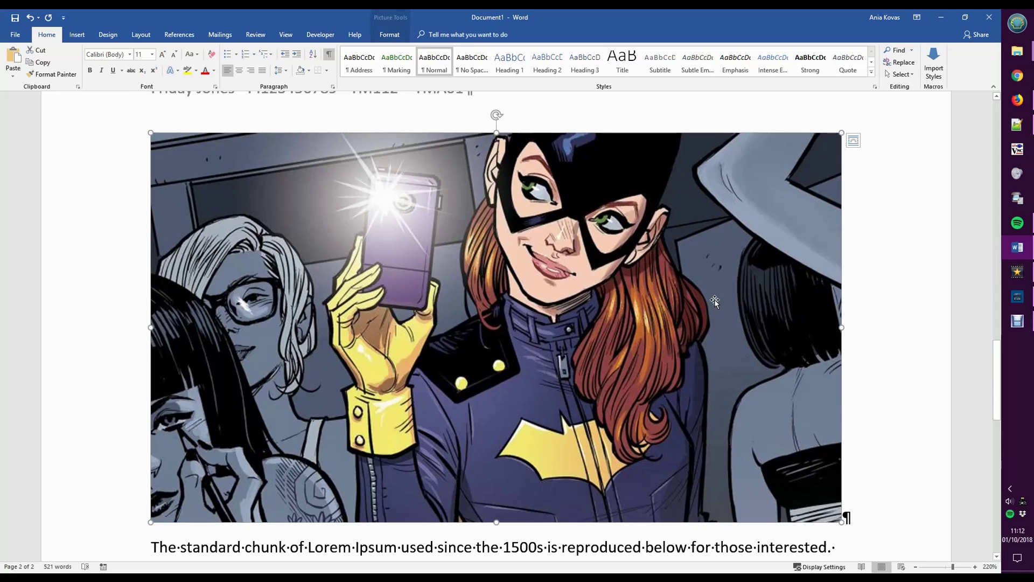
pyautogui.click(855, 141)
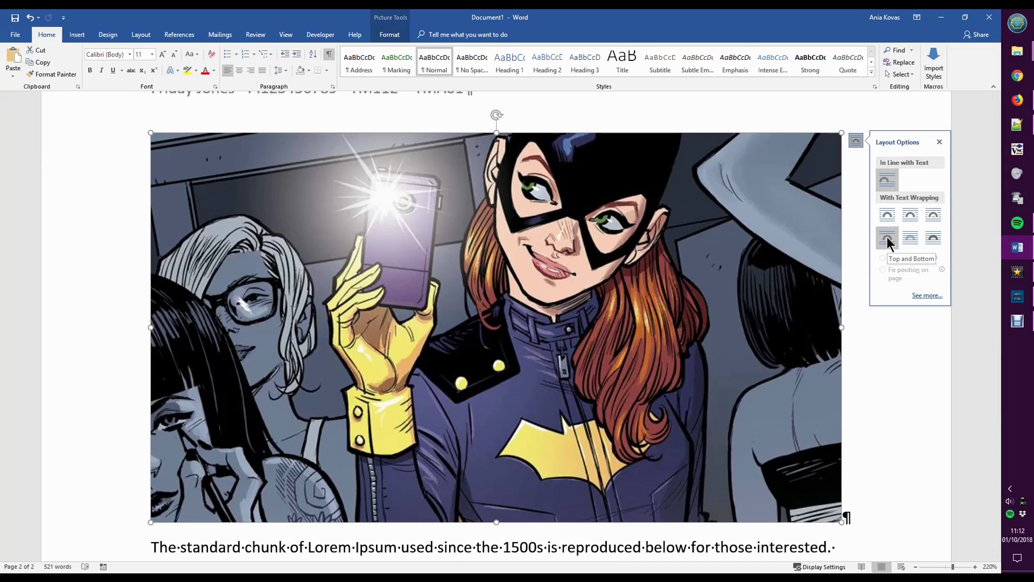
pyautogui.click(856, 142)
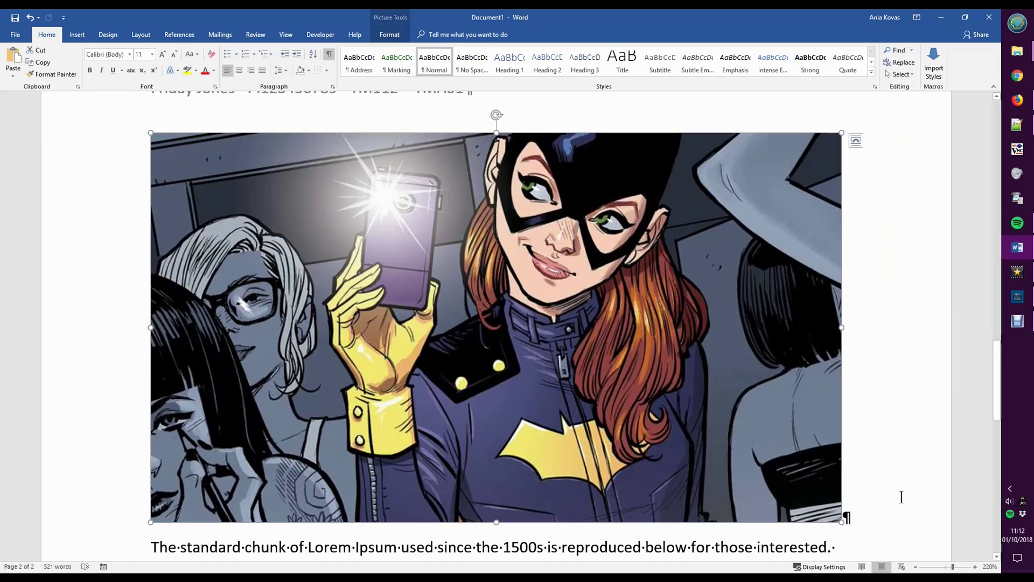
# - Shrink the pasted picture proportionally to about half its size and review the paragraphs above it
pyautogui.moveTo(841, 522); pyautogui.dragTo(501, 330)
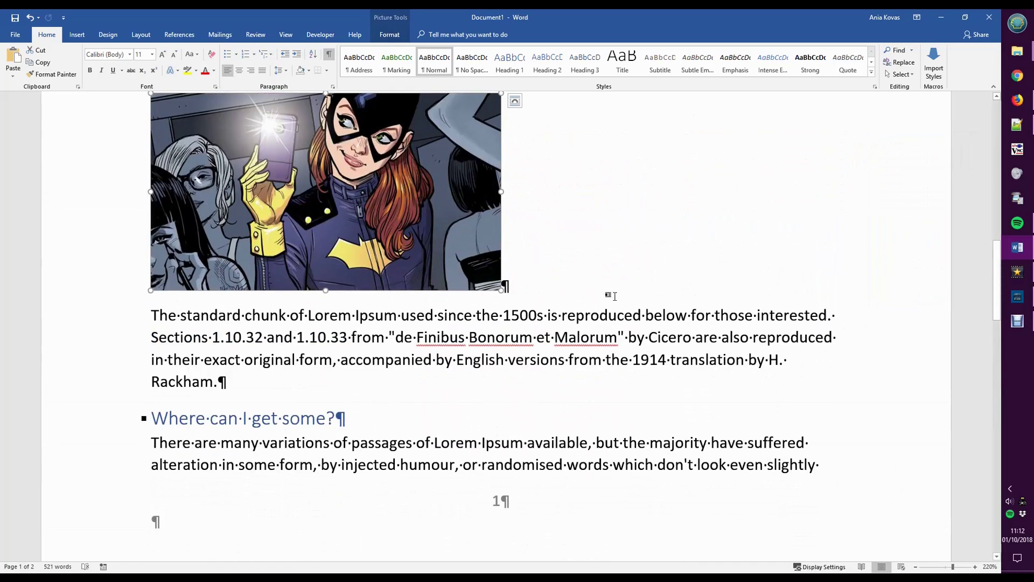
pyautogui.scroll(5, 614, 294)
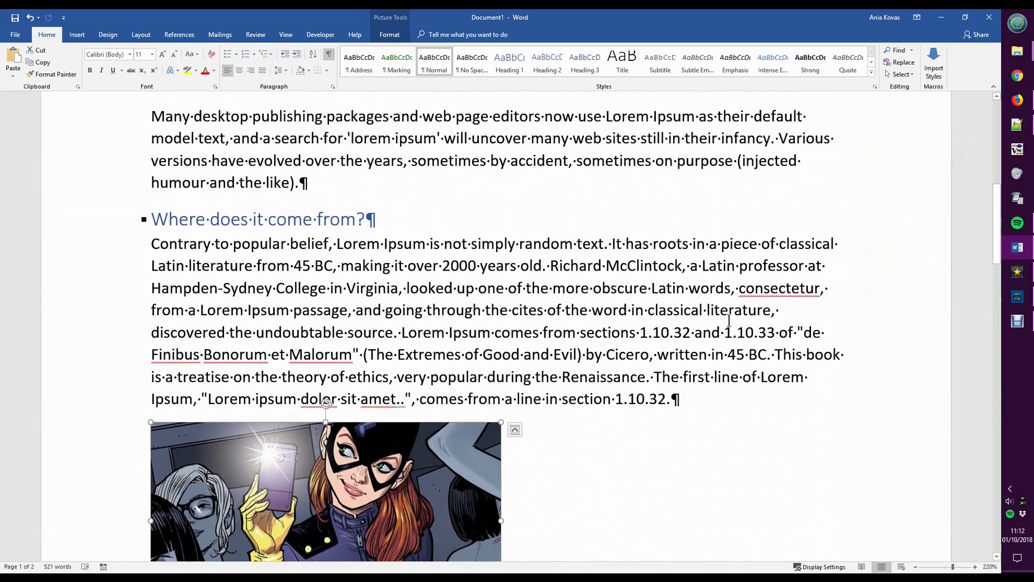
pyautogui.scroll(3, 393, 215)
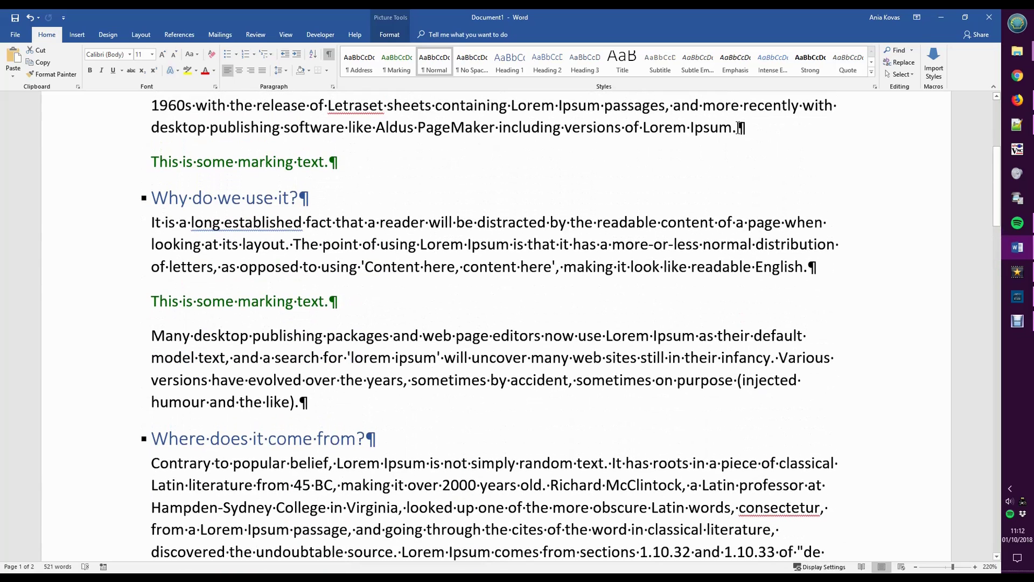
pyautogui.scroll(-4, 801, 323)
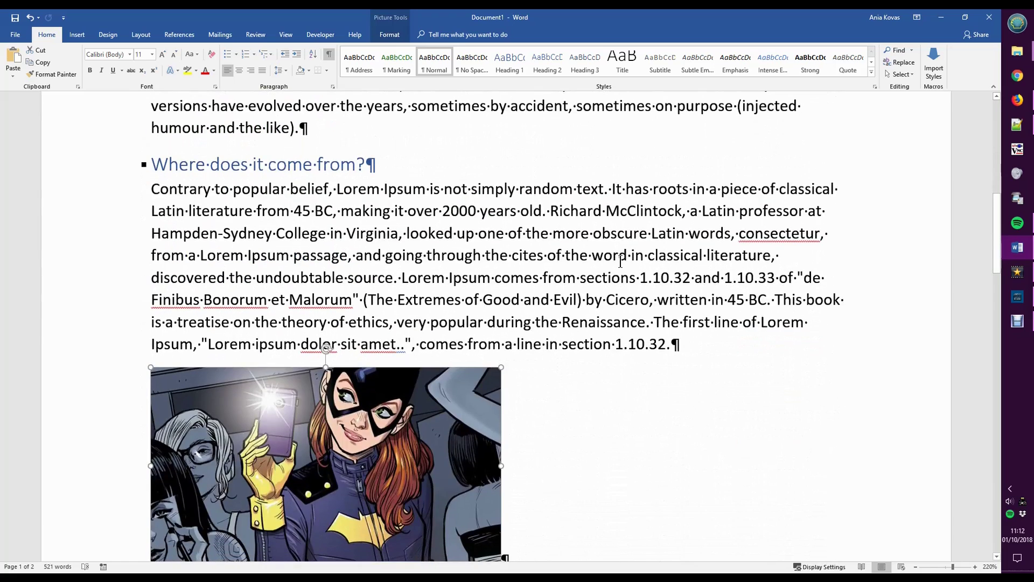
# - Copy the comment "This is some marking text." into a new paragraph after "humour and the like)." and remove the leftover empty paragraph
pyautogui.scroll(2, 384, 237)
pyautogui.moveTo(331, 192); pyautogui.dragTo(146, 192)
pyautogui.hotkey('ctrl', 'c')
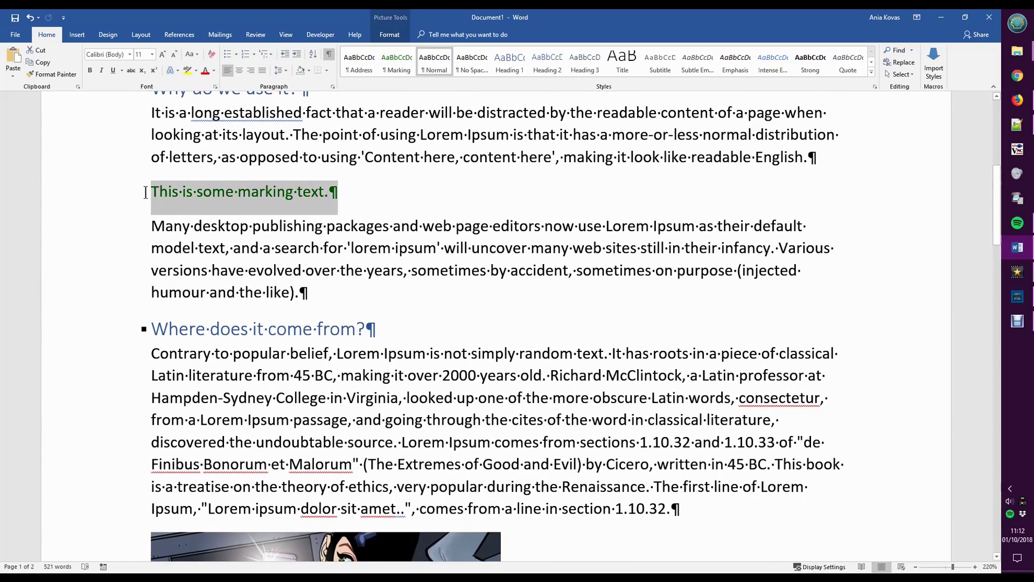
pyautogui.click(327, 296)
pyautogui.press('Return')
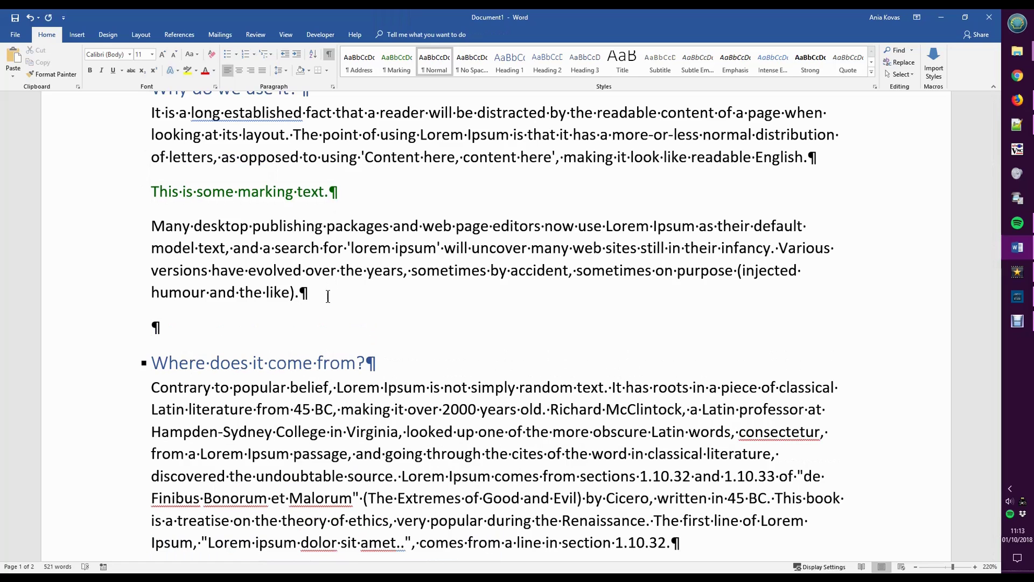
pyautogui.scroll(-3, 362, 429)
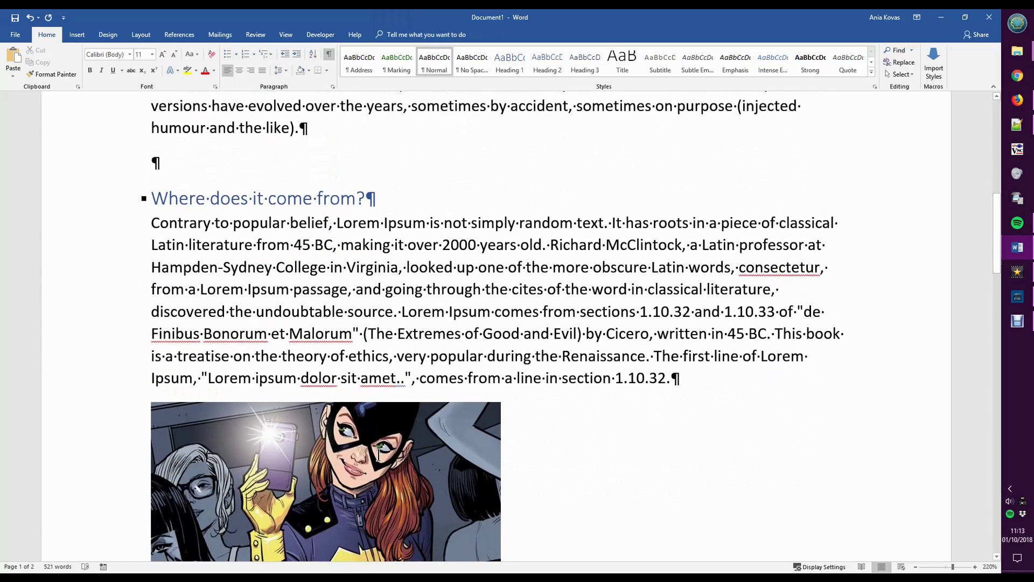
pyautogui.hotkey('ctrl', 'v')
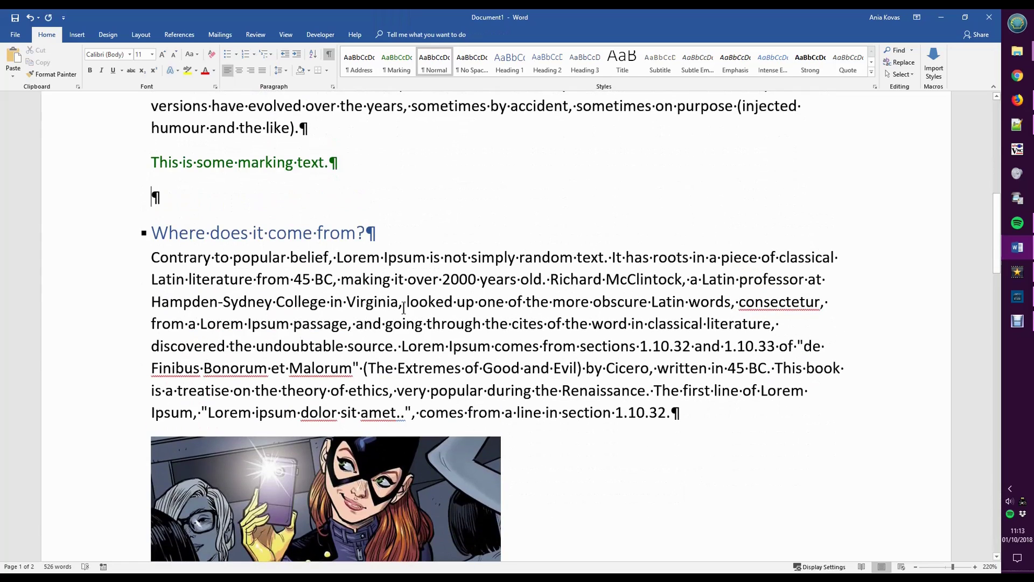
pyautogui.press('Delete')
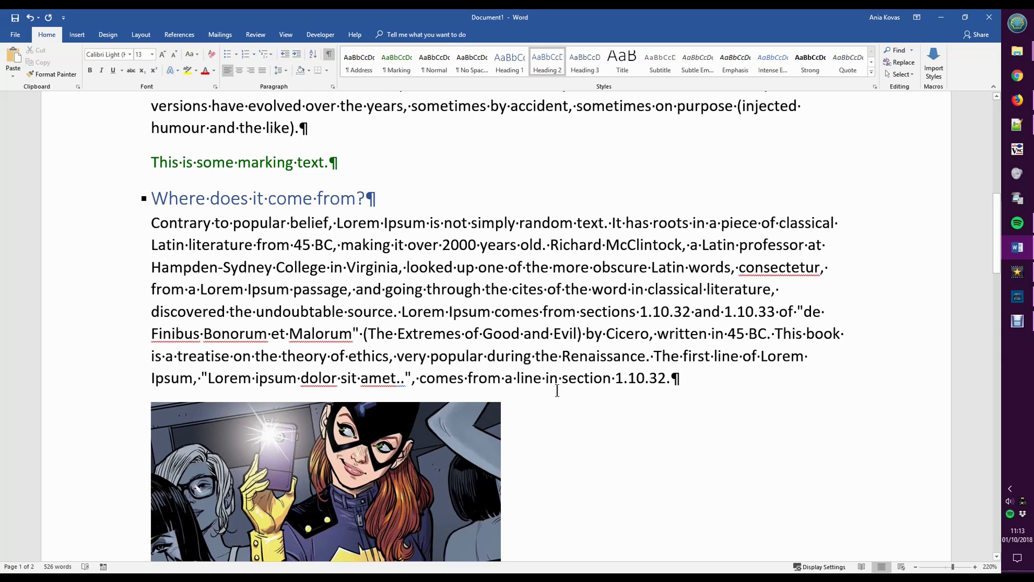
# - Examine the resized picture's layout options, the marking comments above it and the command for inserting pictures from a file
pyautogui.scroll(-3, 555, 387)
pyautogui.click(436, 289)
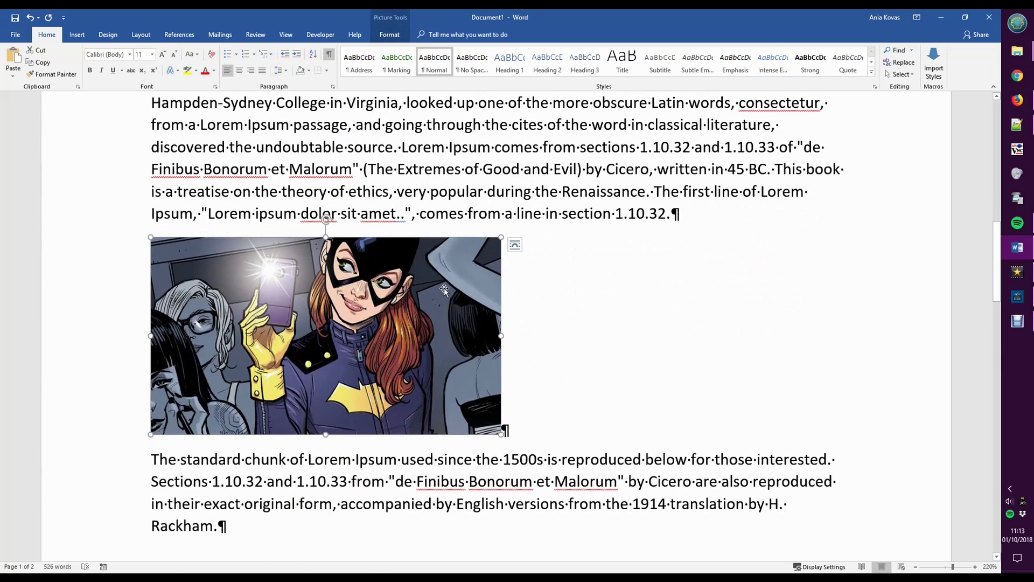
pyautogui.click(515, 245)
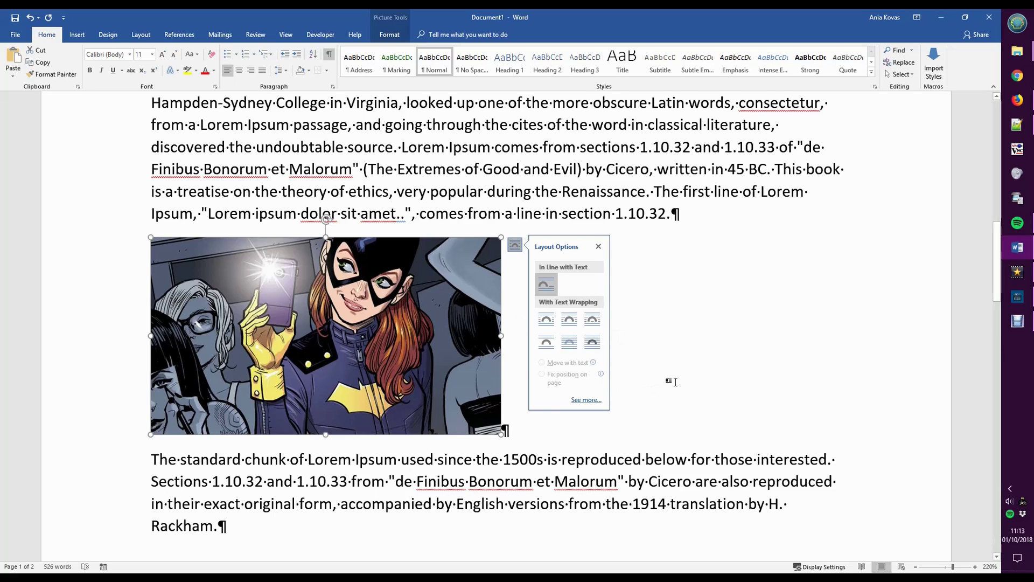
pyautogui.scroll(4, 670, 380)
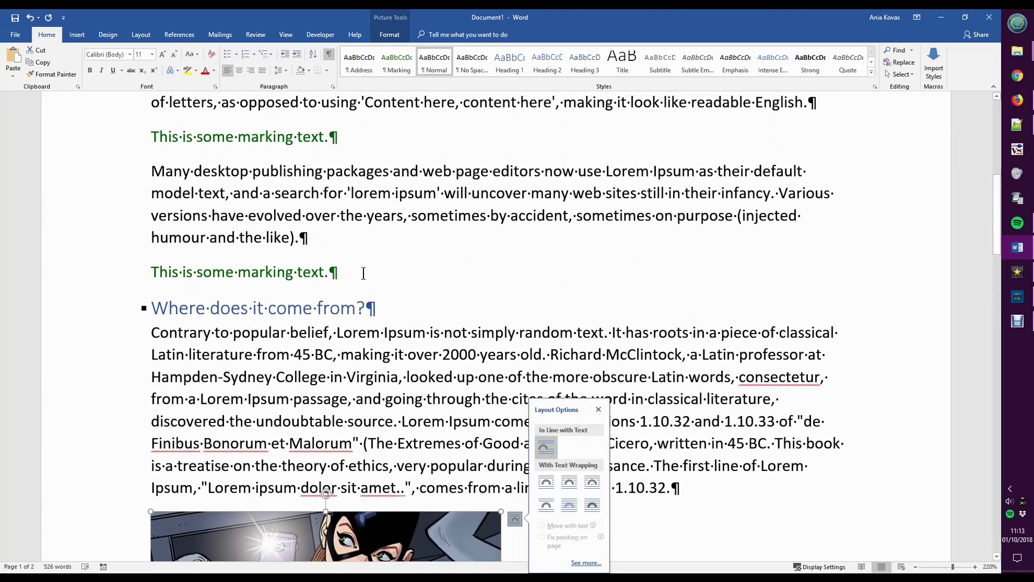
pyautogui.scroll(-4, 485, 344)
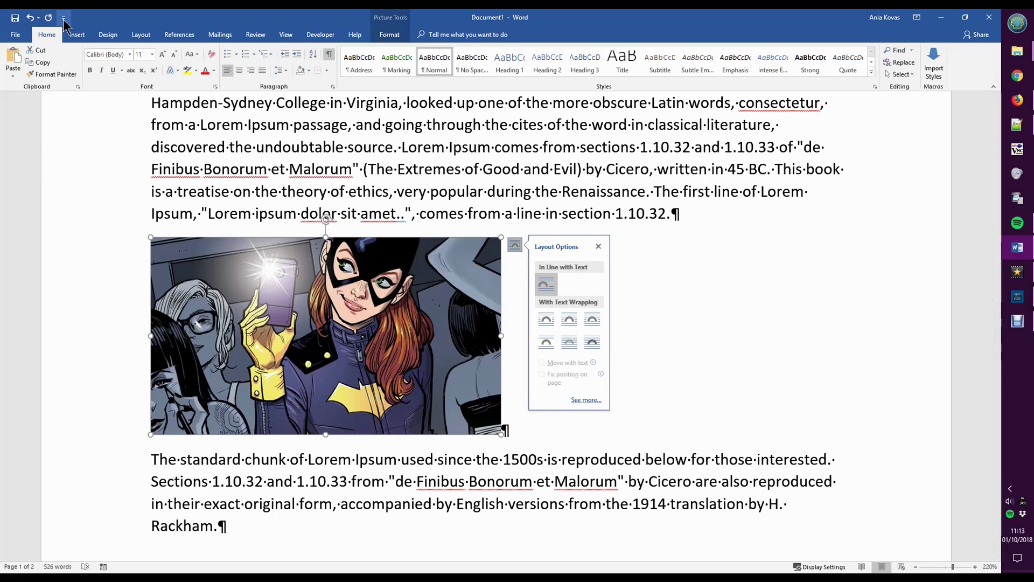
pyautogui.click(76, 34)
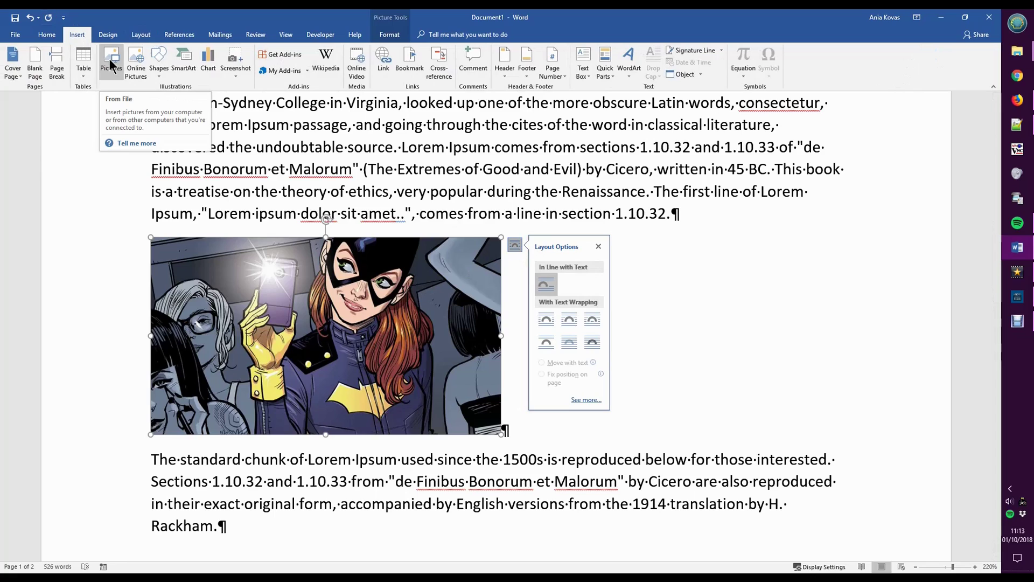
pyautogui.click(46, 35)
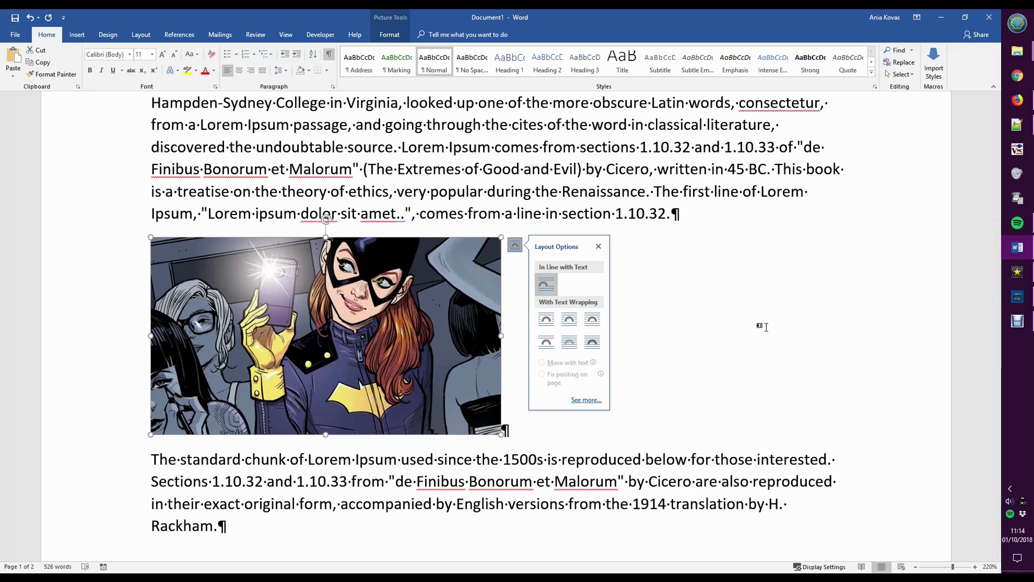
# - Add a new paragraph directly below the picture reading "This is Batgirl."
pyautogui.click(648, 450)
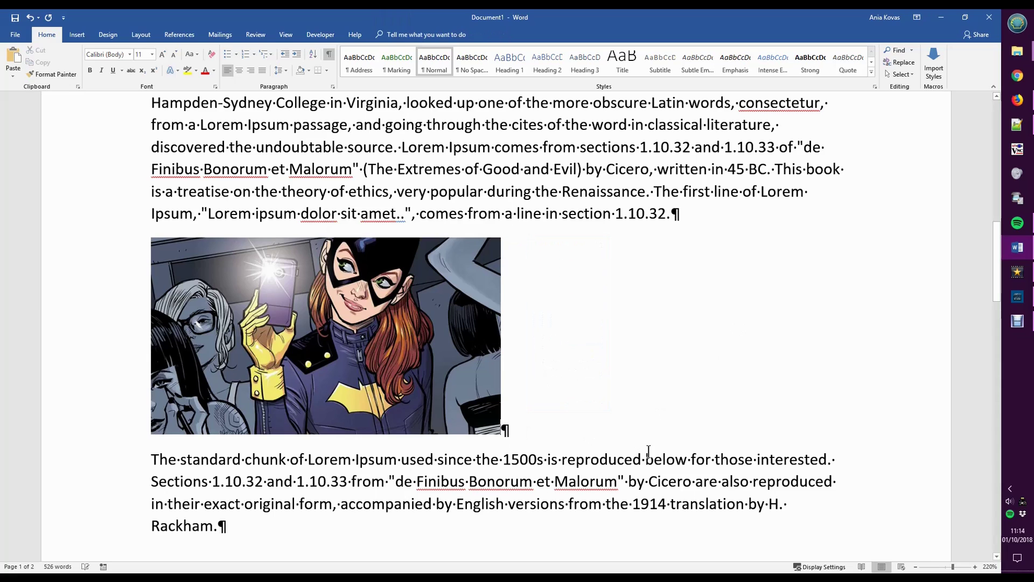
pyautogui.press('Return')
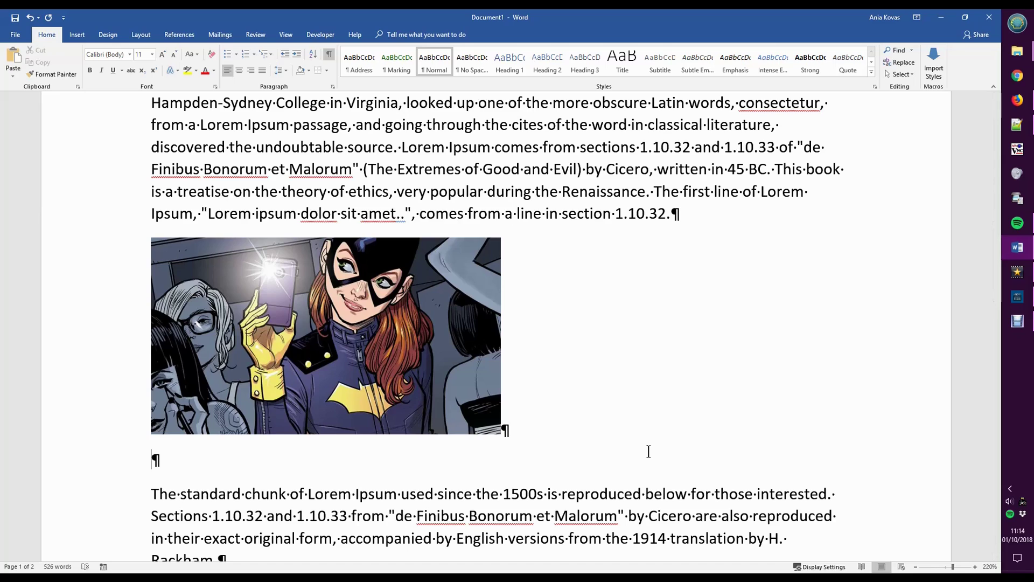
pyautogui.write('This is Batgirl')
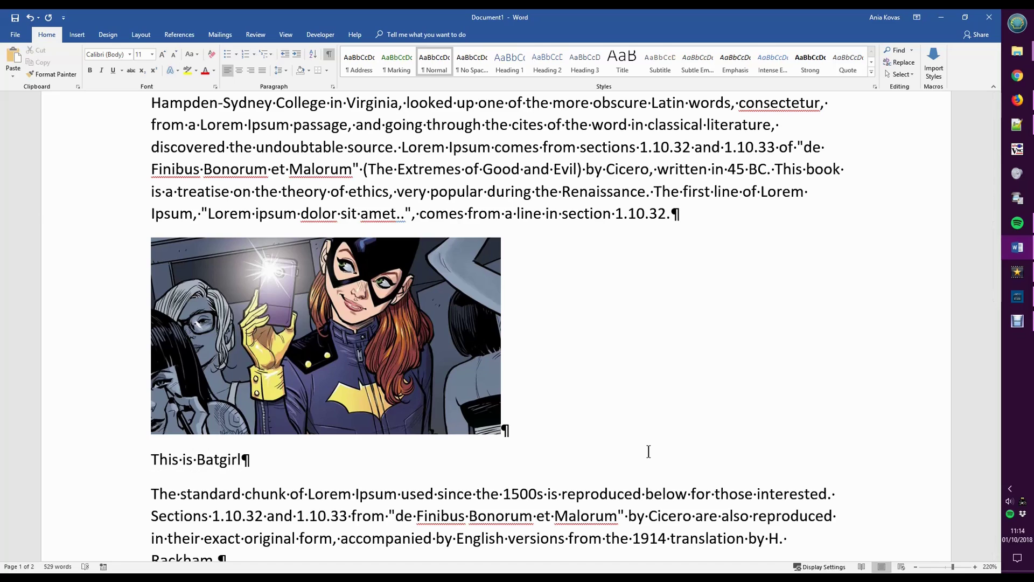
pyautogui.write('.')
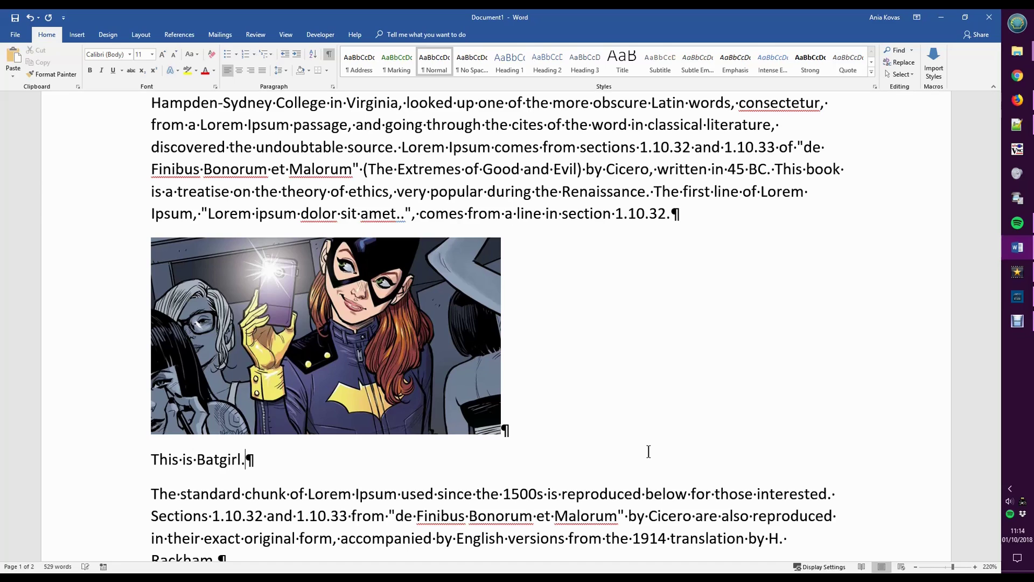